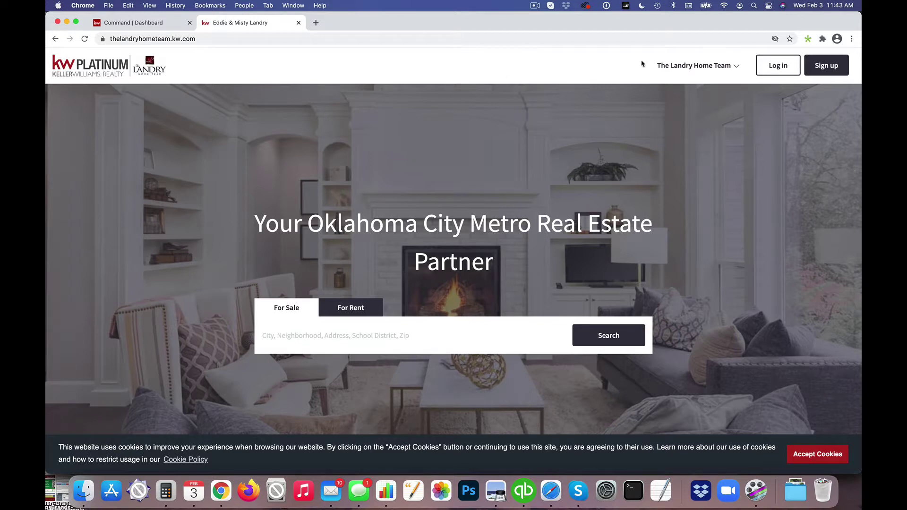
Open the live Testimonials page under The Landry Home Team, reviewing the published reviews and Leave a Review form
left_click(679, 65)
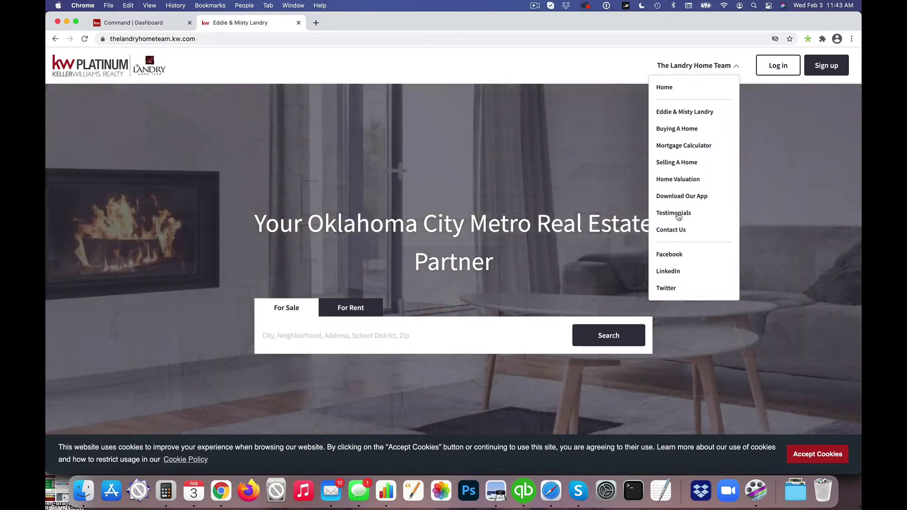
left_click(680, 214)
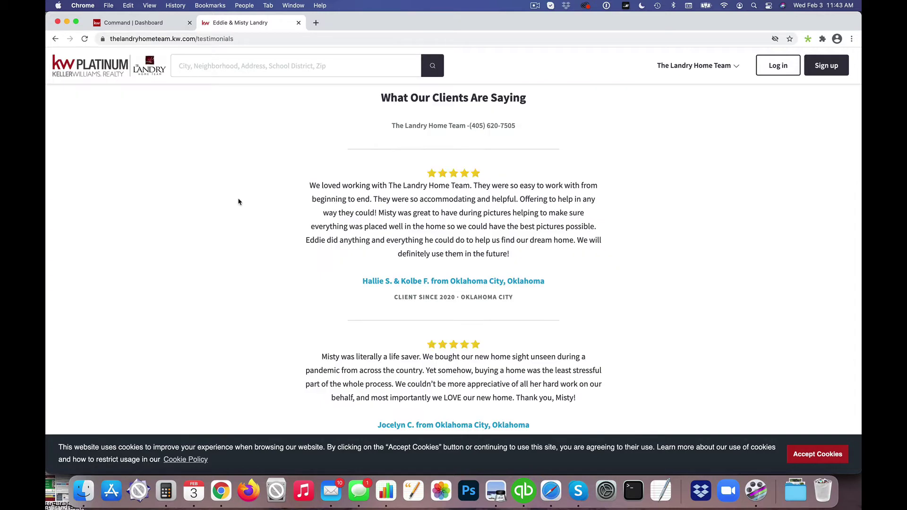
scroll(239, 198, "down", 1)
scroll(298, 160, "down", 10)
scroll(298, 164, "down", 15)
scroll(297, 163, "down", 3)
scroll(298, 222, "down", 3)
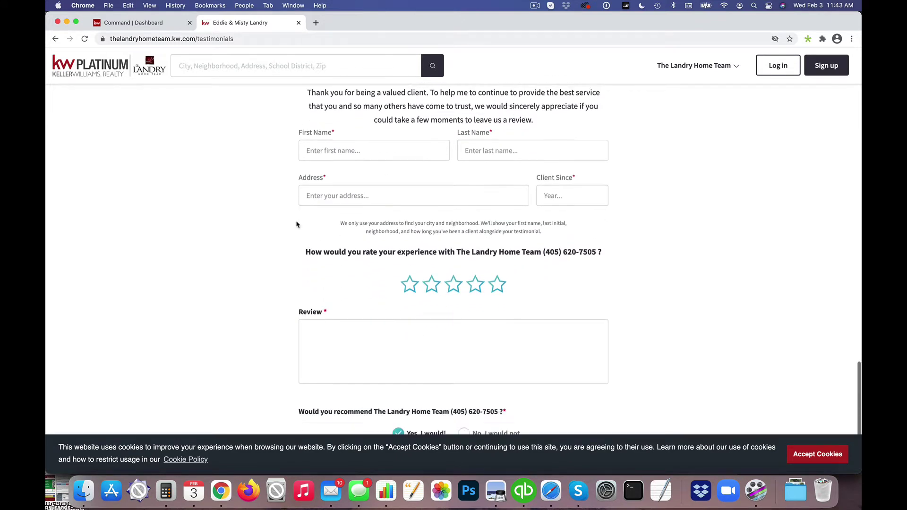
scroll(270, 224, "up", 2)
scroll(270, 225, "up", 4)
scroll(270, 225, "down", 2)
scroll(283, 217, "down", 1)
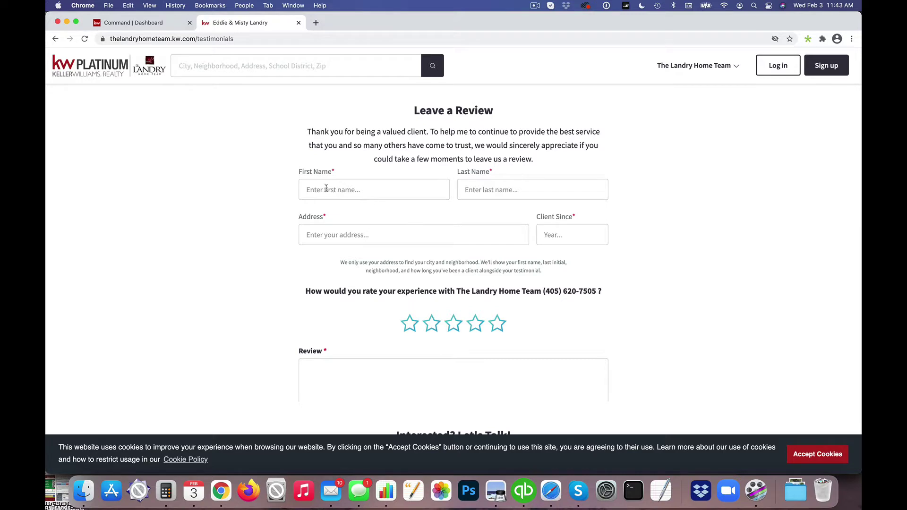
scroll(404, 161, "up", 15)
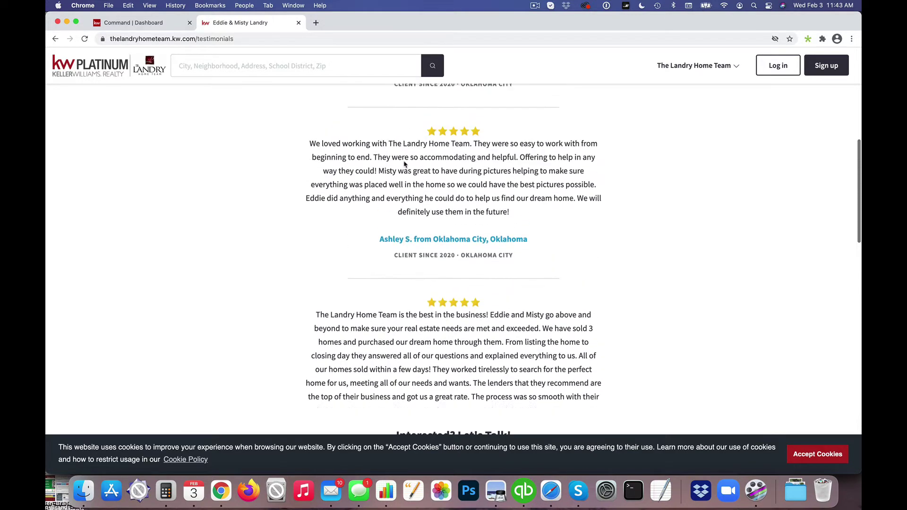
scroll(403, 161, "up", 7)
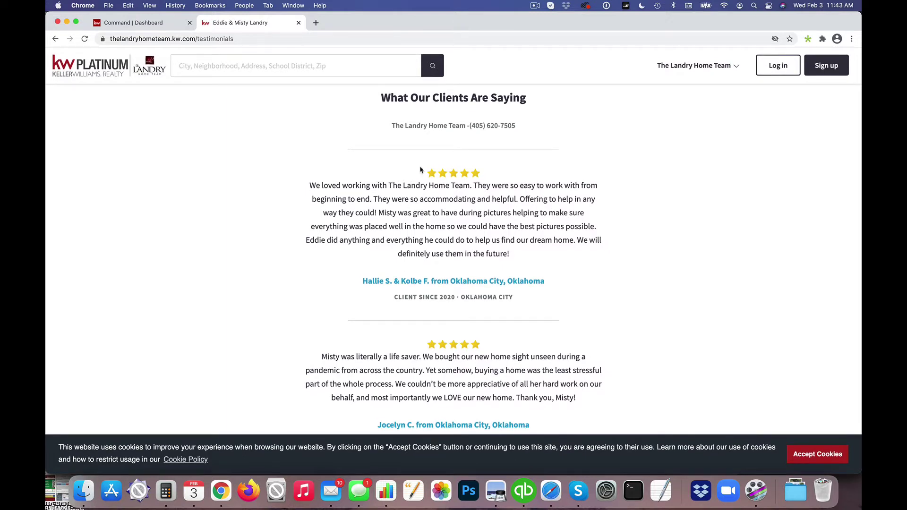
Filter KW Command's design templates to Agent site, revealing the two Testimonial Display Page versions
left_click(146, 24)
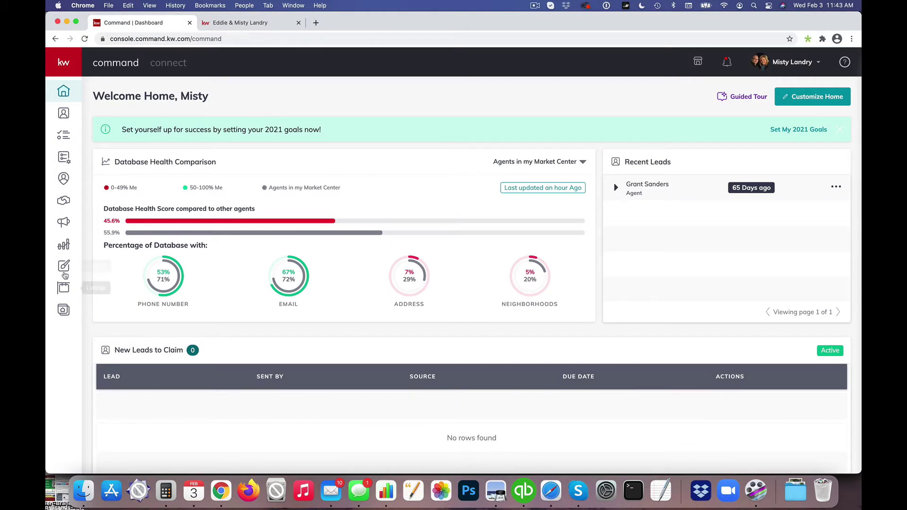
left_click(64, 266)
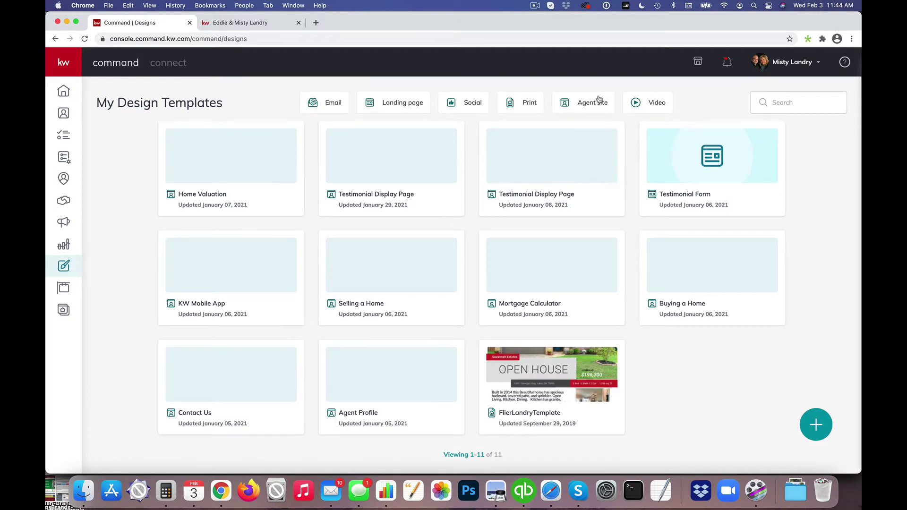
left_click(585, 106)
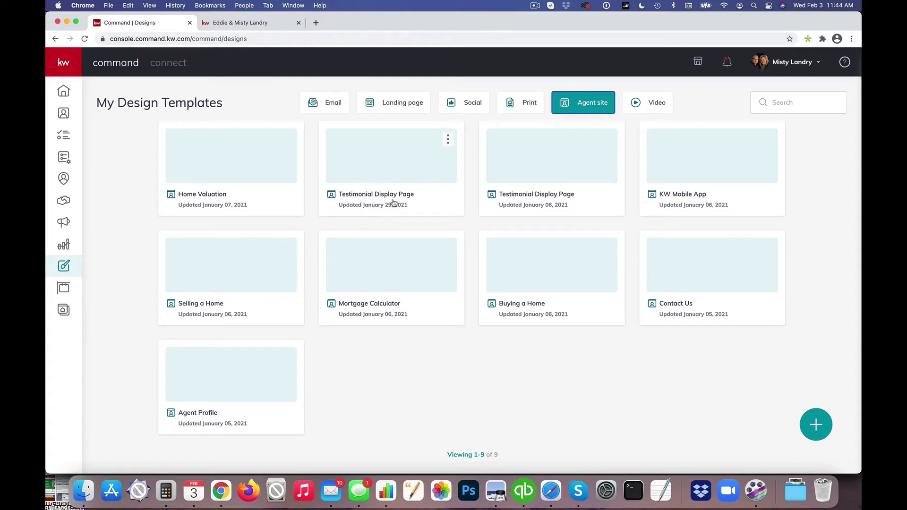
Open the January 29, 2021 Testimonial Display Page in the editor and review its testimonials and Leave a Review form
left_click(377, 163)
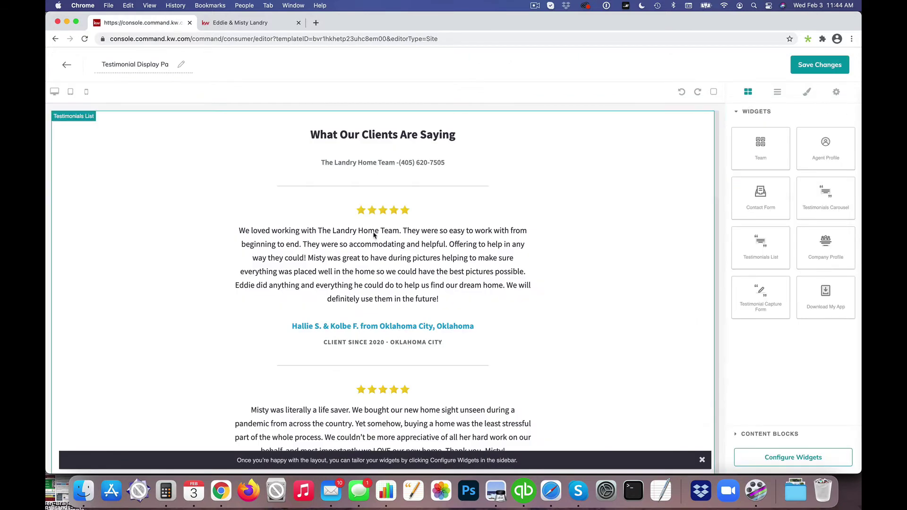
scroll(396, 228, "down", 10)
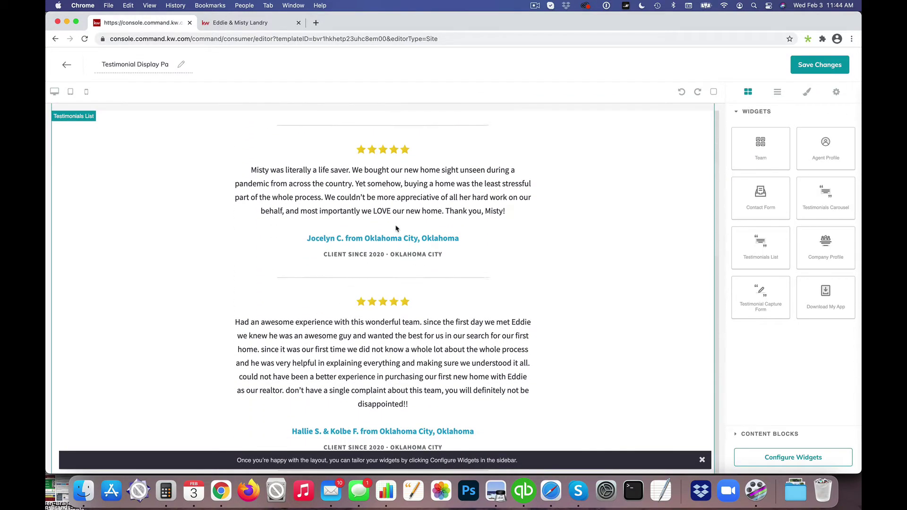
scroll(396, 228, "down", 15)
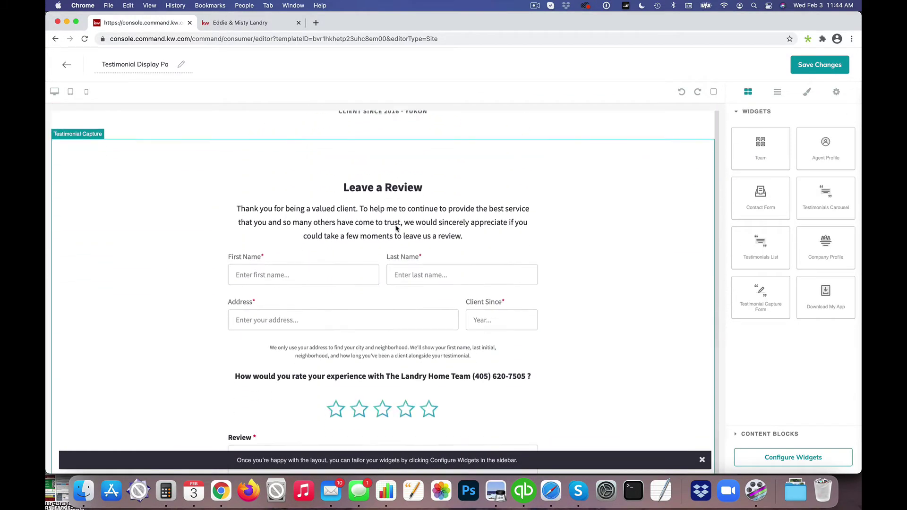
scroll(395, 228, "up", 15)
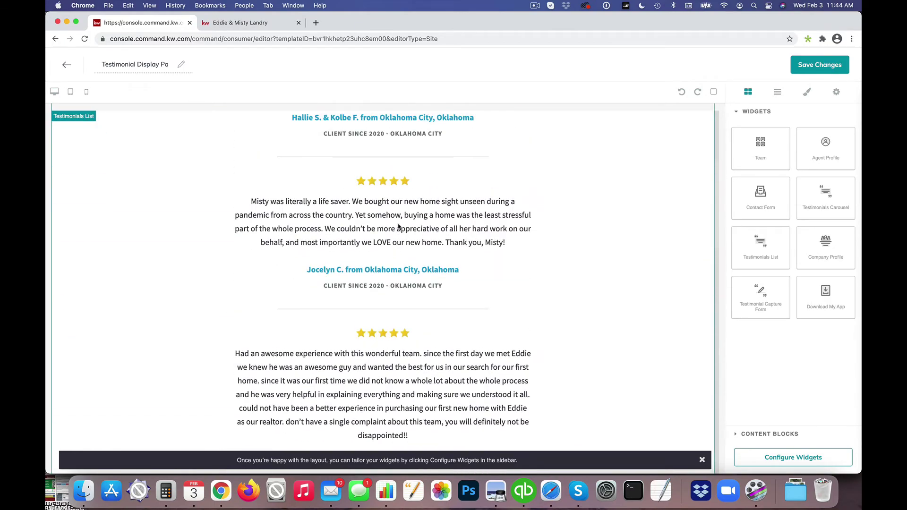
scroll(398, 227, "down", 6)
scroll(398, 226, "down", 10)
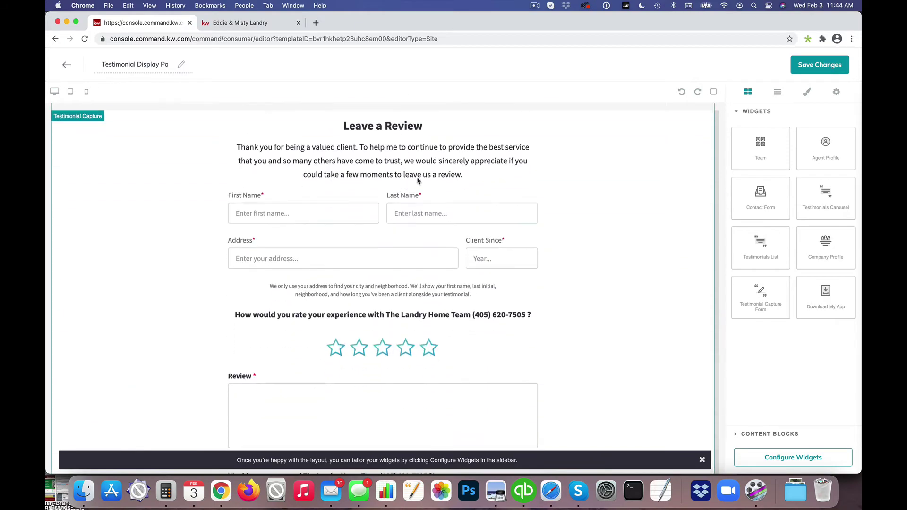
scroll(319, 271, "up", 10)
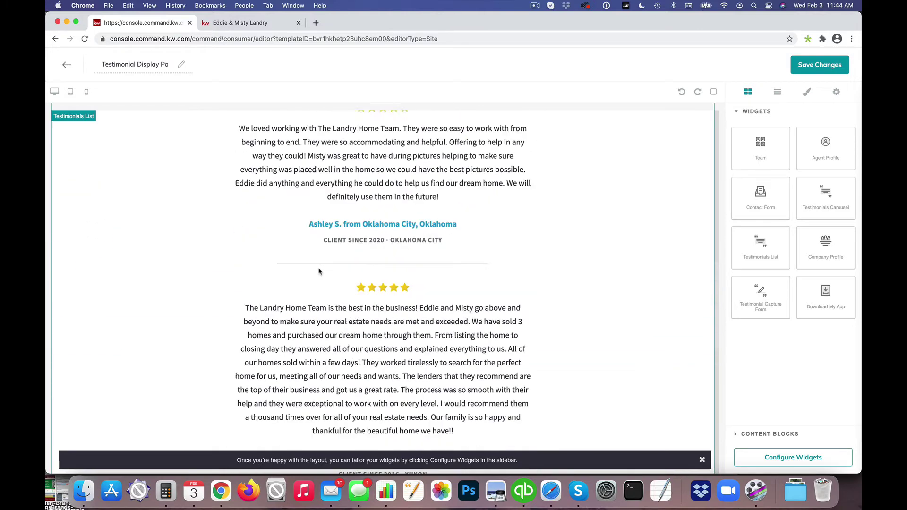
scroll(319, 272, "up", 3)
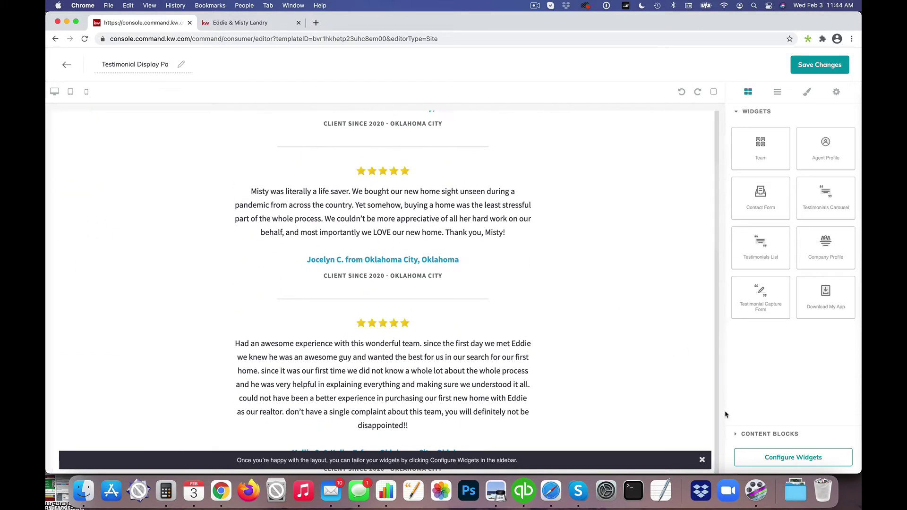
left_click(799, 460)
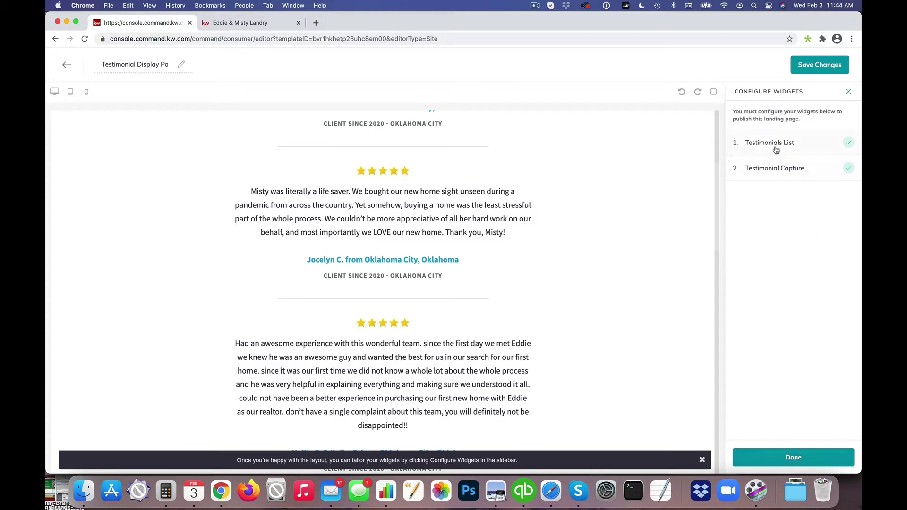
left_click(775, 144)
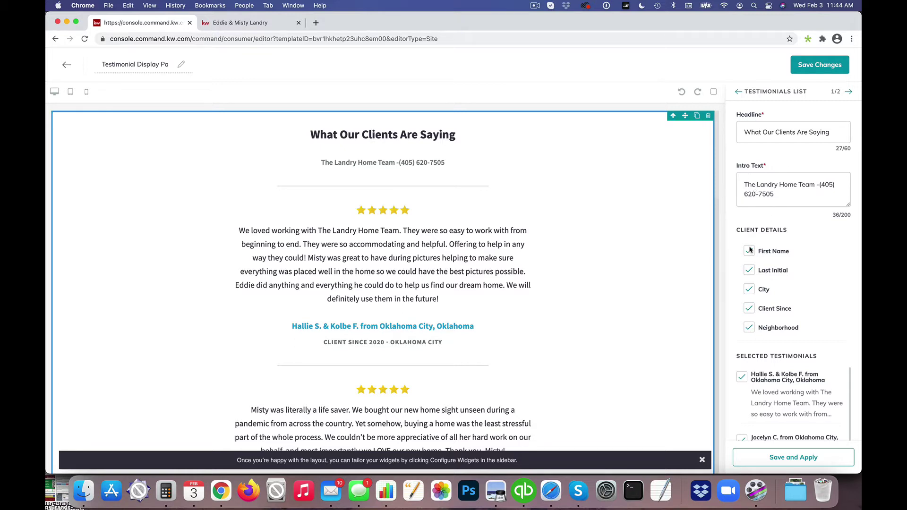
scroll(734, 319, "down", 5)
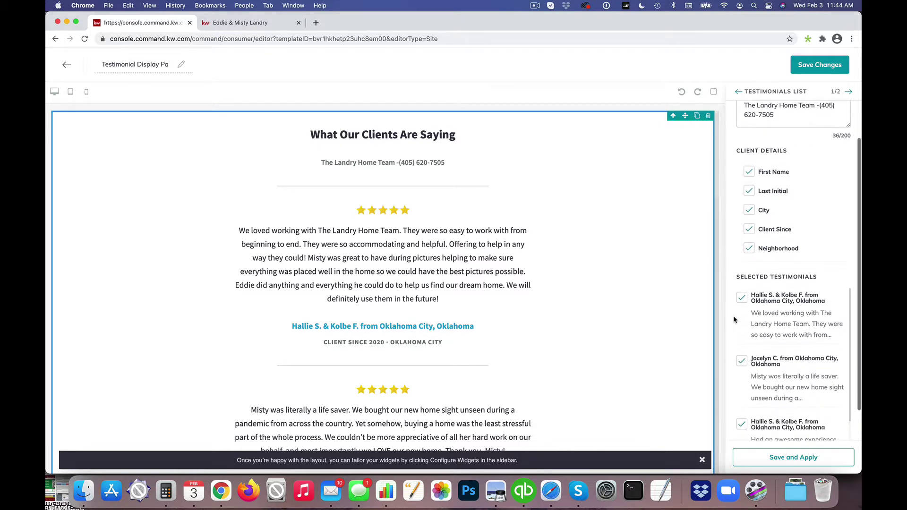
scroll(734, 320, "down", 3)
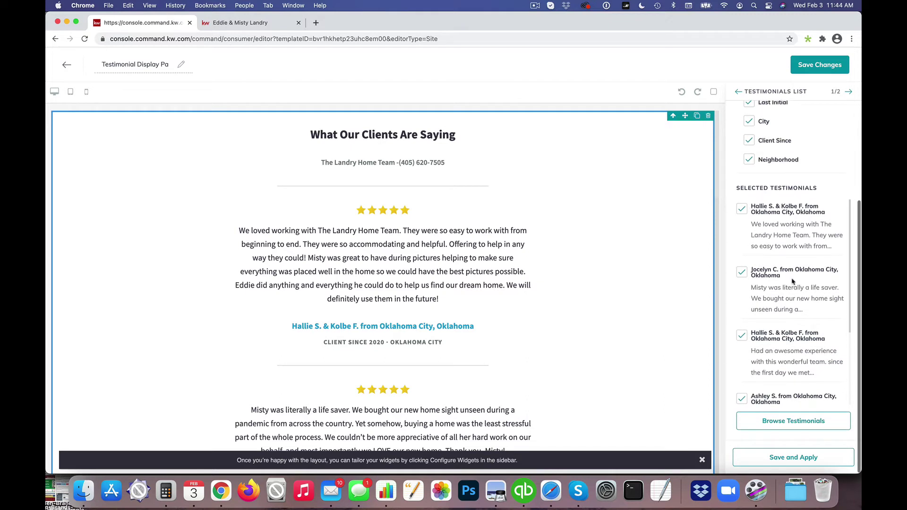
scroll(792, 244, "down", 5)
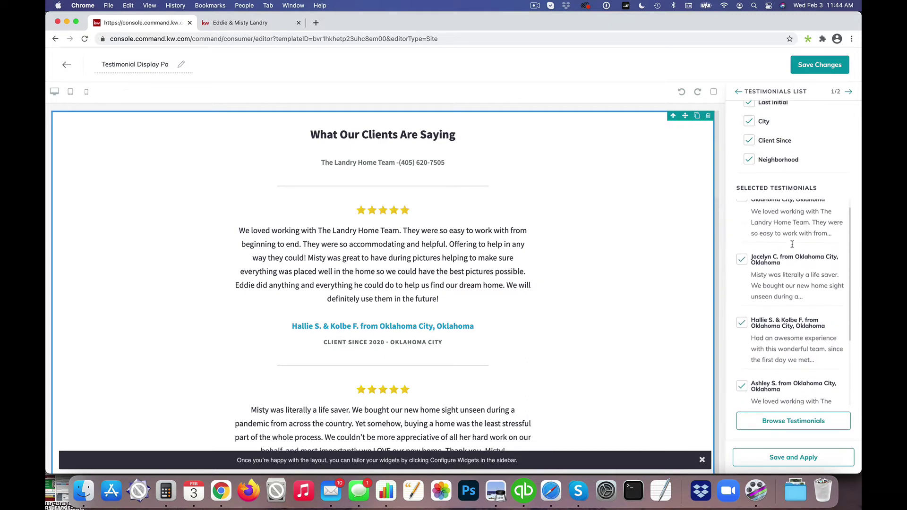
scroll(792, 244, "up", 8)
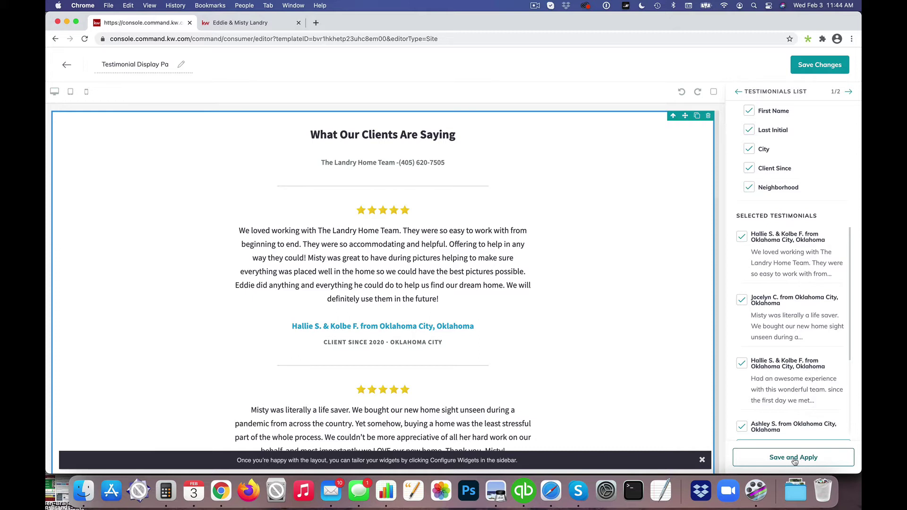
scroll(781, 410, "down", 3)
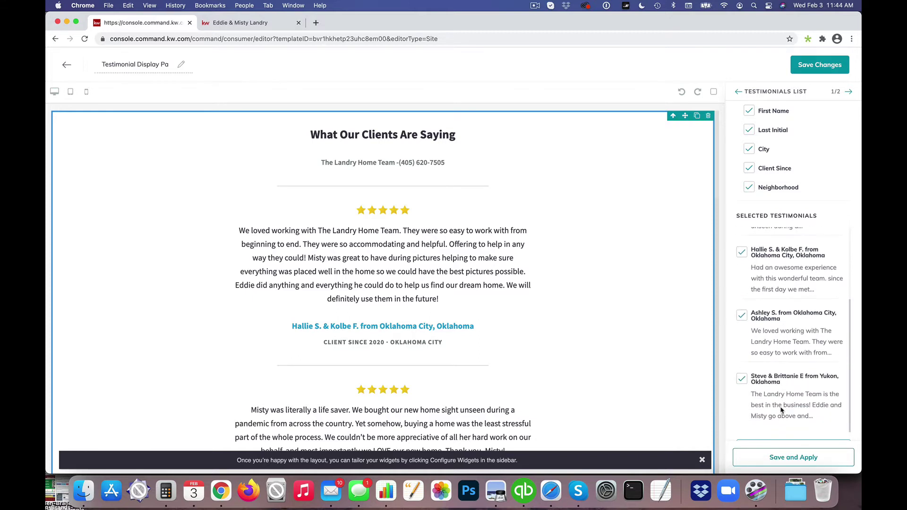
scroll(781, 410, "down", 2)
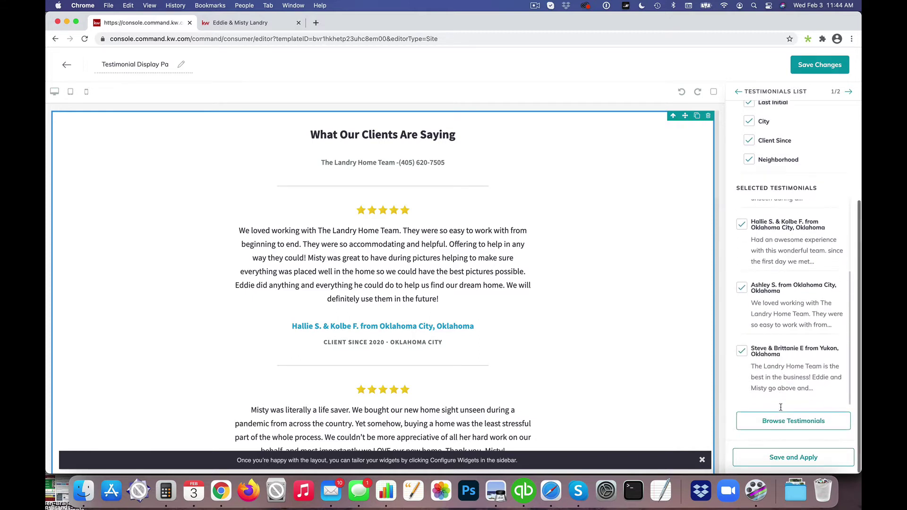
Apply the team's selected reviews, including Steve & Brittanie from Yukon, to the testimonials widget
left_click(798, 428)
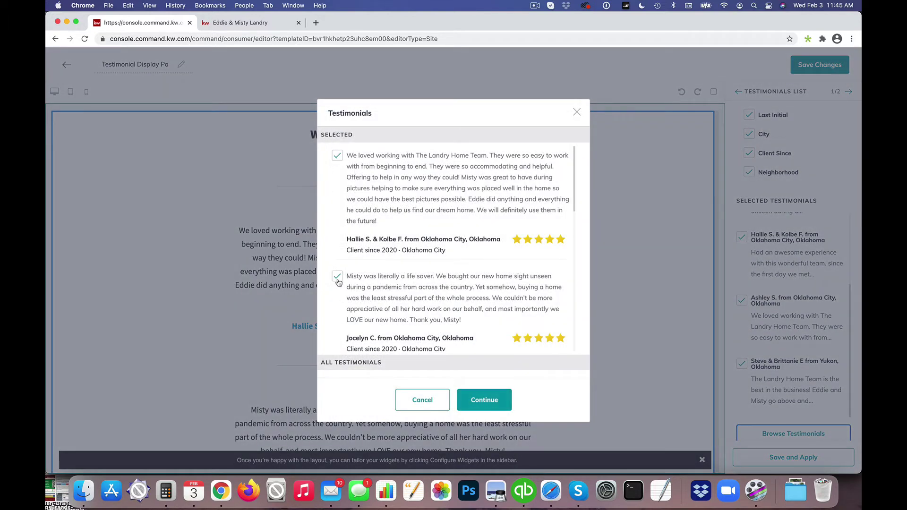
scroll(338, 282, "down", 10)
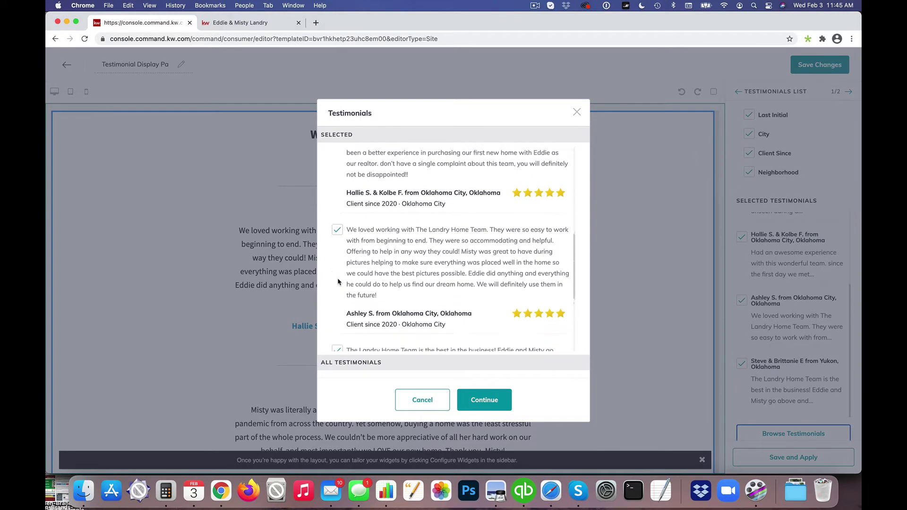
scroll(338, 282, "down", 8)
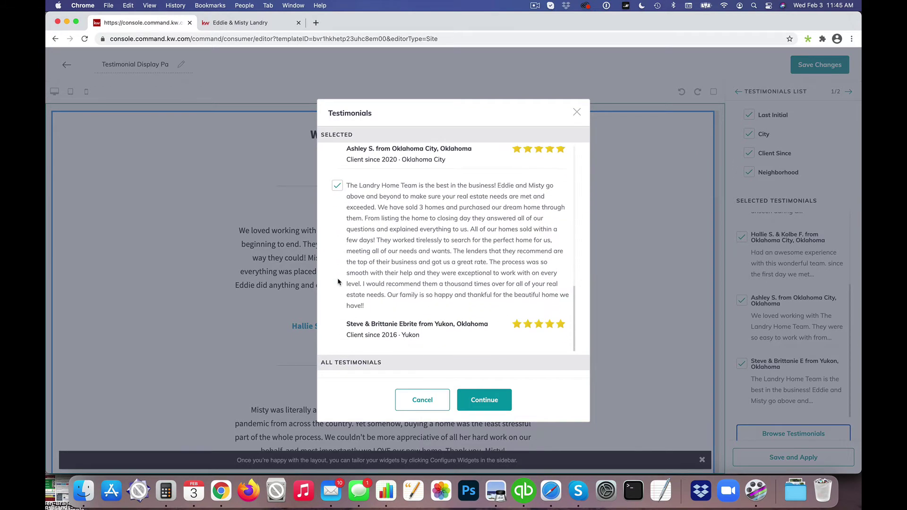
scroll(338, 282, "up", 3)
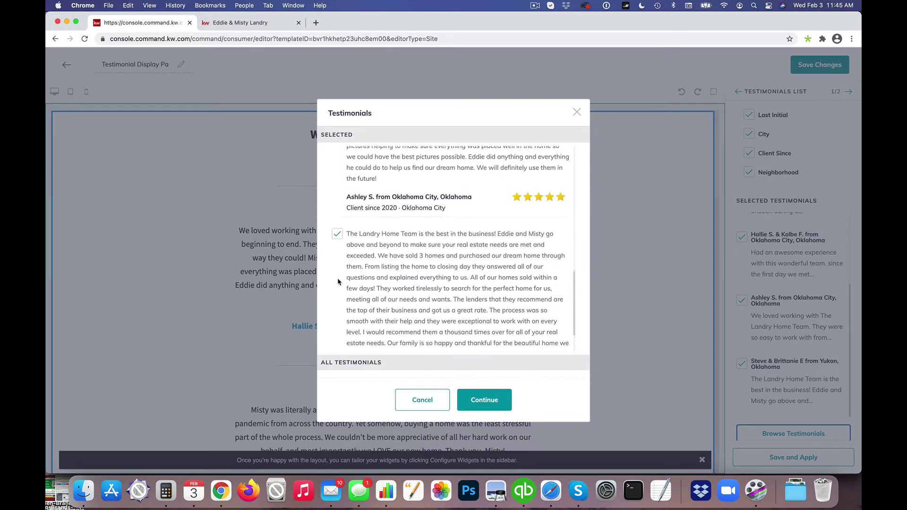
scroll(338, 282, "down", 2)
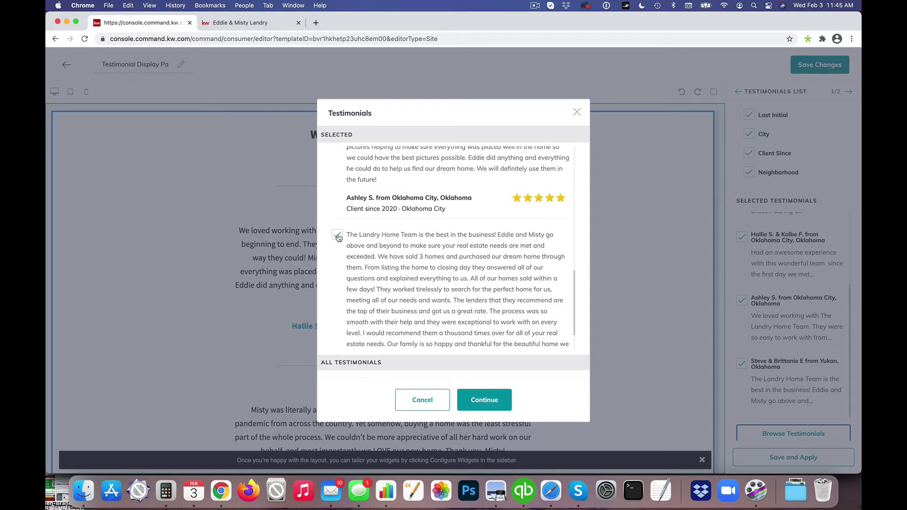
scroll(368, 244, "down", 1)
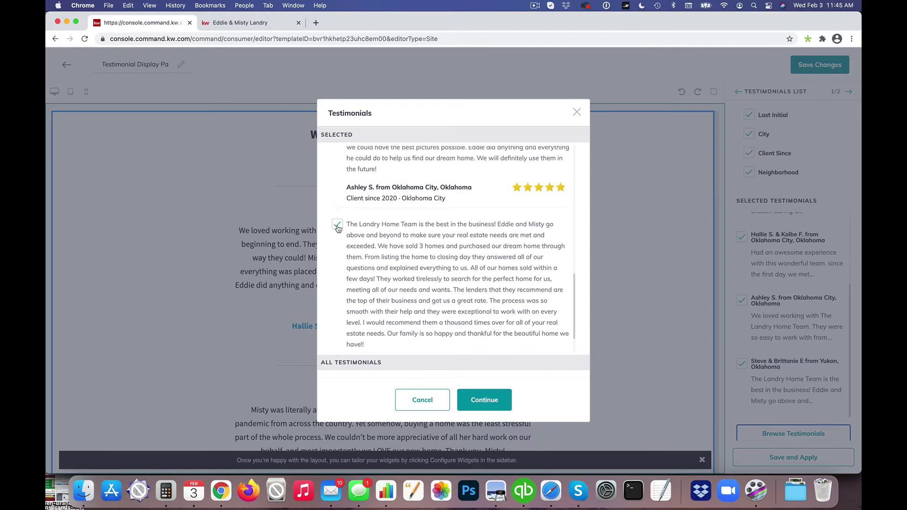
left_click(492, 402)
left_click(804, 457)
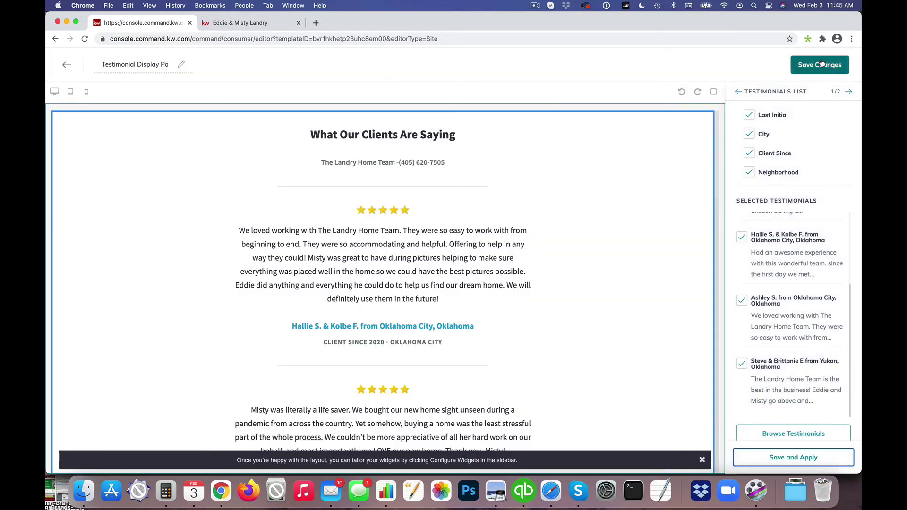
Save the Testimonial Display Page and confirm going on to Site & App Settings to publish it
left_click(822, 65)
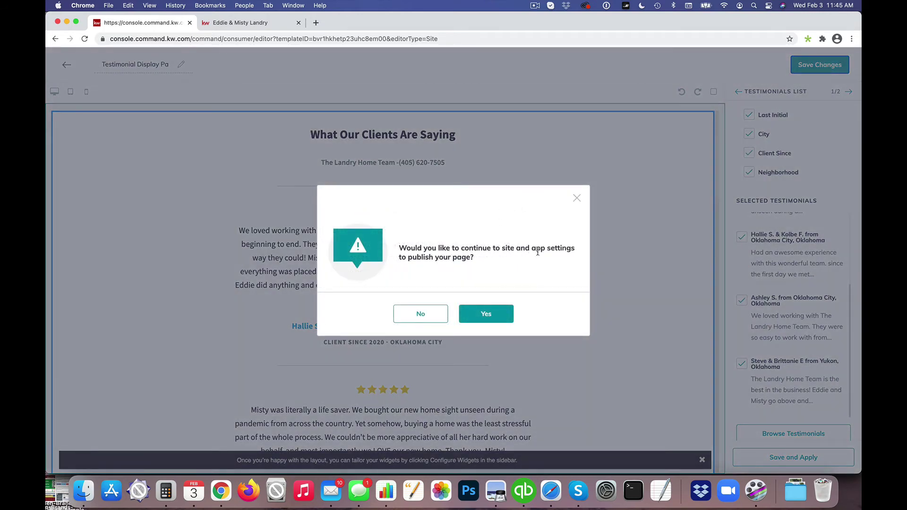
left_click(485, 314)
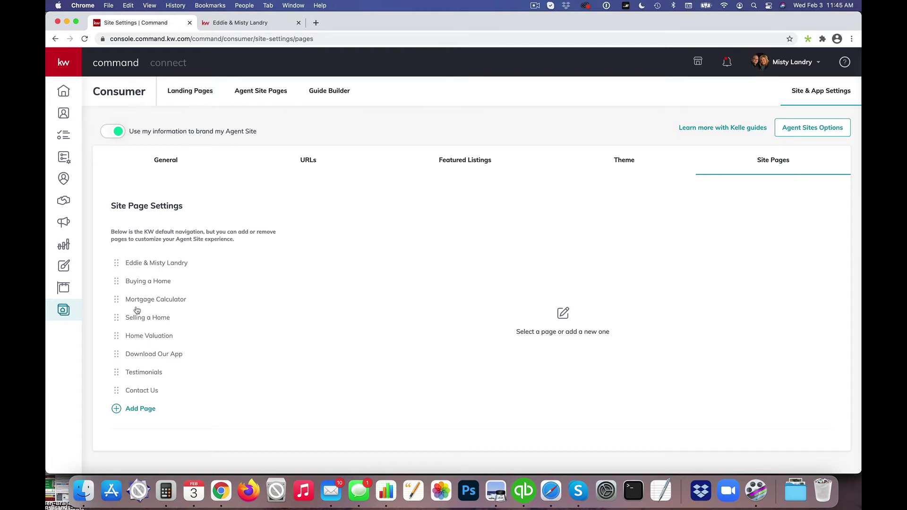
Link the Testimonials site page to the February 03, 2021 Testimonial Display Page and save
left_click(149, 376)
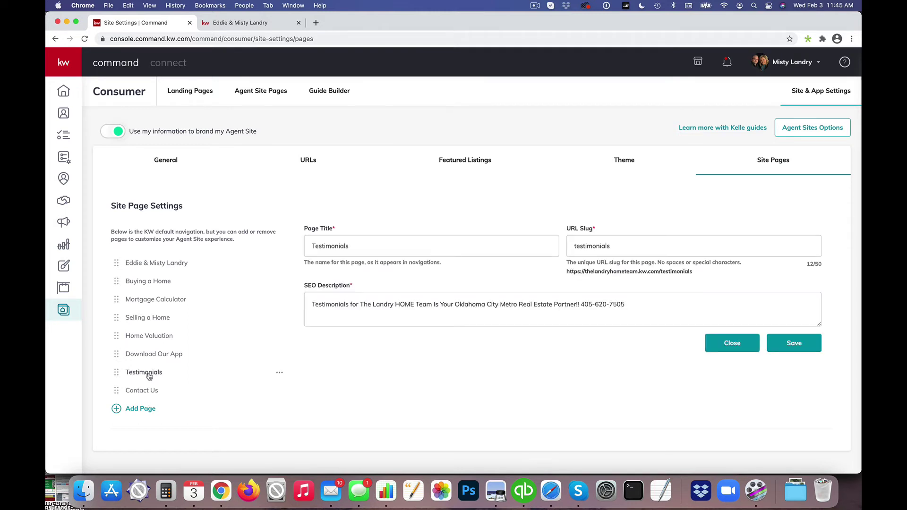
left_click(279, 374)
left_click(228, 398)
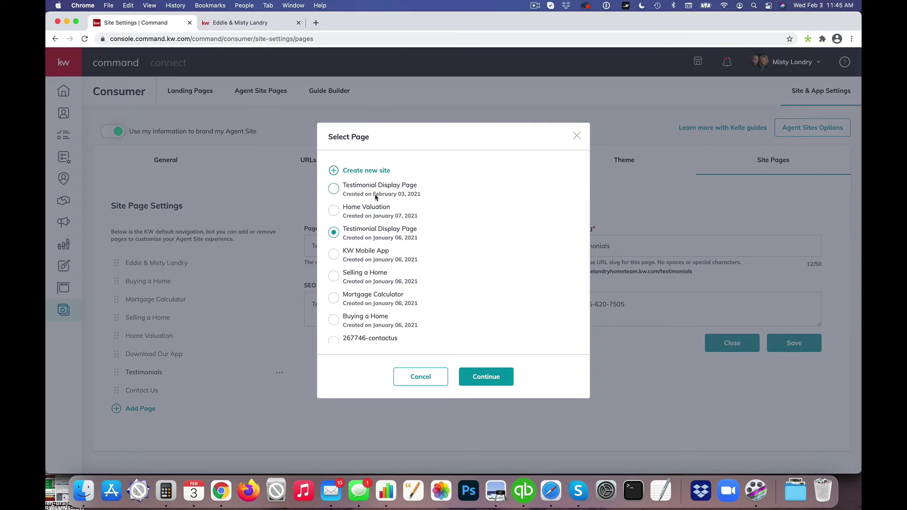
left_click(333, 190)
left_click(490, 379)
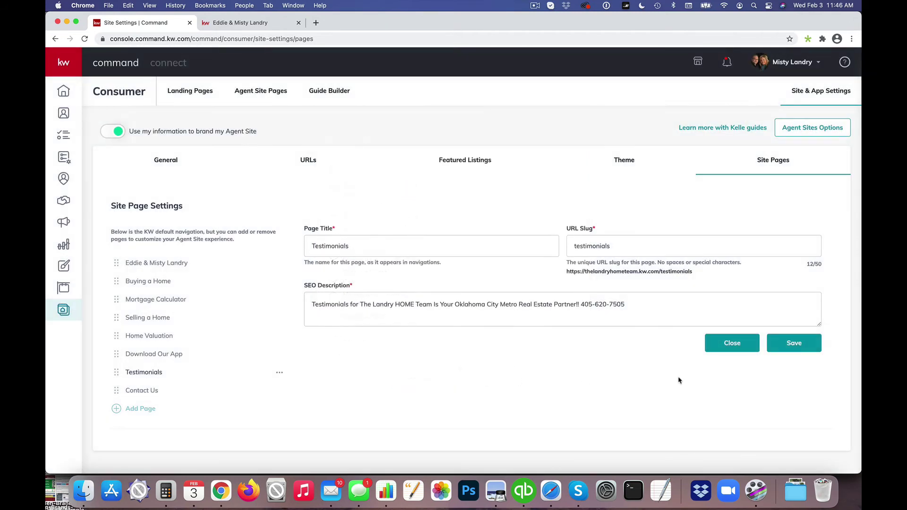
left_click(796, 345)
Delete the January 06, 2021 Testimonial Display Page from Agent Site Pages
left_click(263, 95)
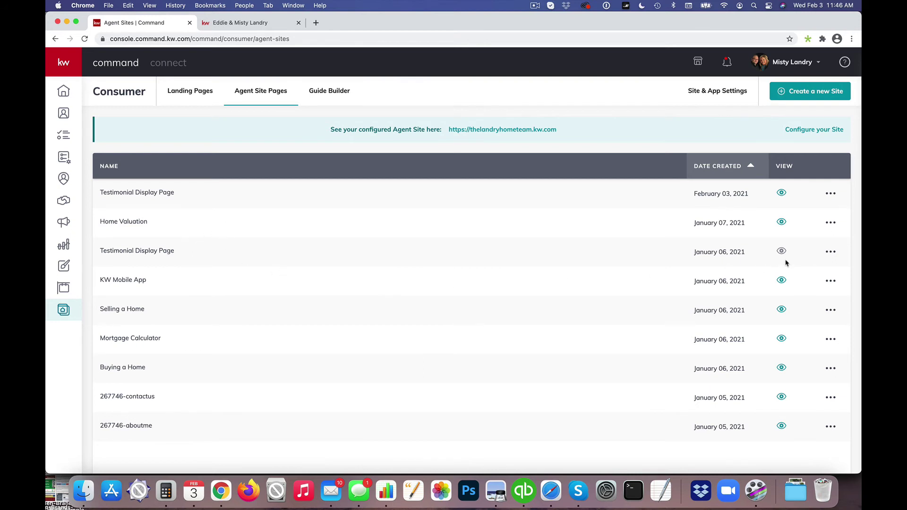
mouse_move(786, 260)
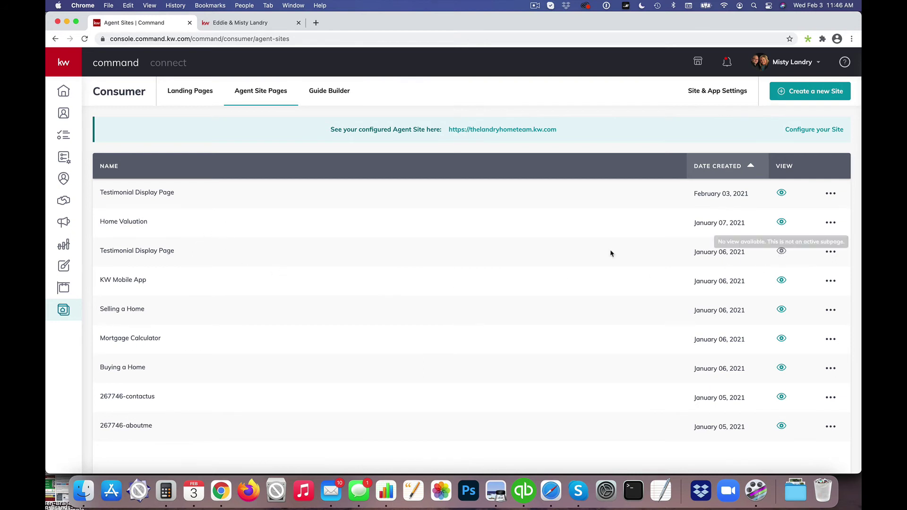
left_click_drag(114, 250, 164, 250)
left_click(830, 252)
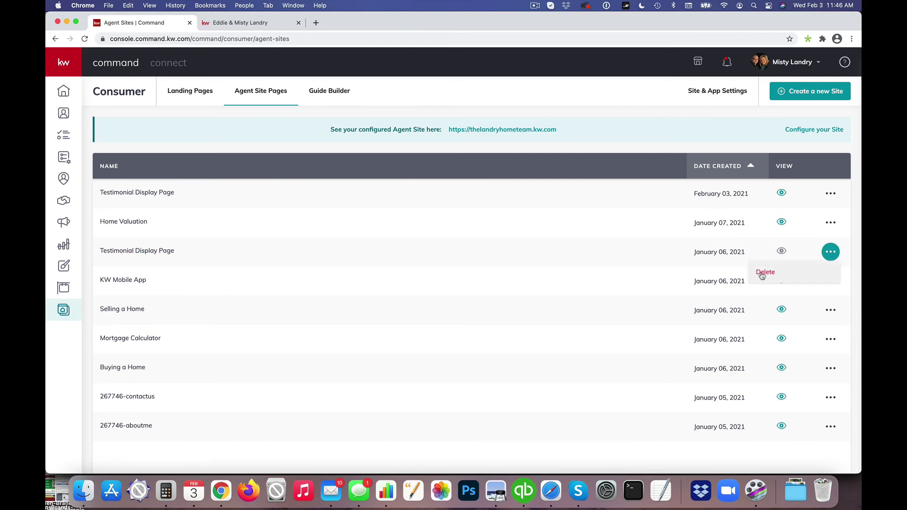
left_click(762, 274)
left_click(512, 310)
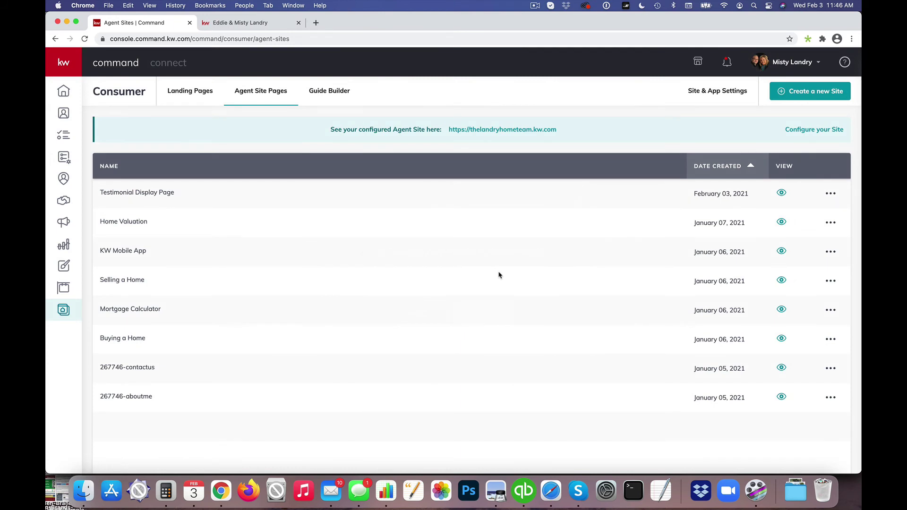